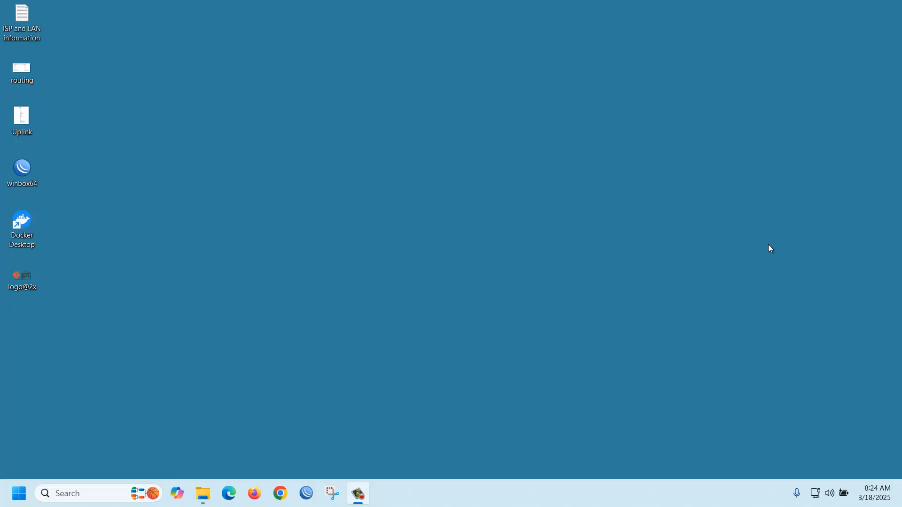
Step: Open Chrome and search Google for "jenkins download for windows"
click(283, 495)
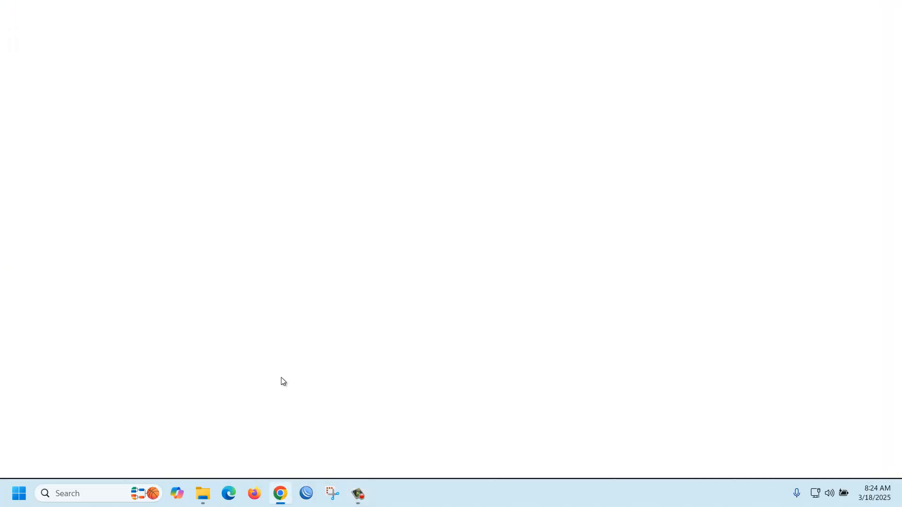
click(171, 37)
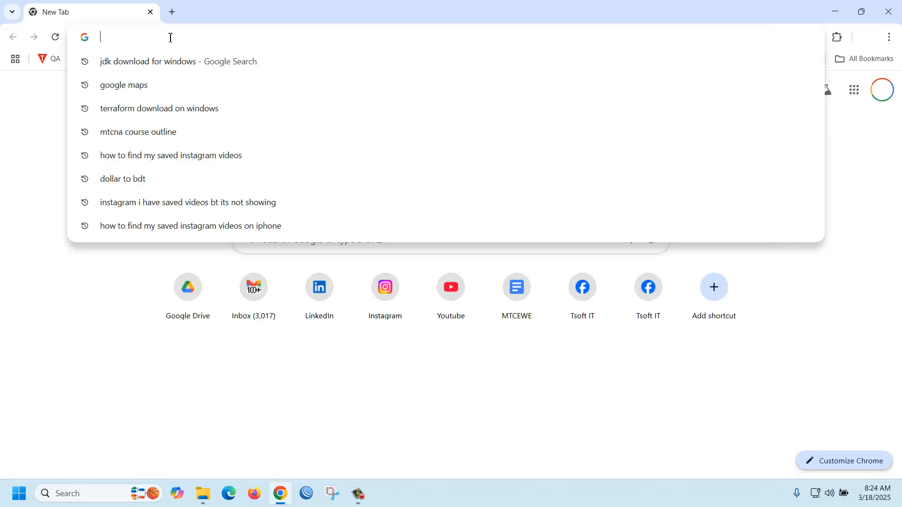
text(jenkin)
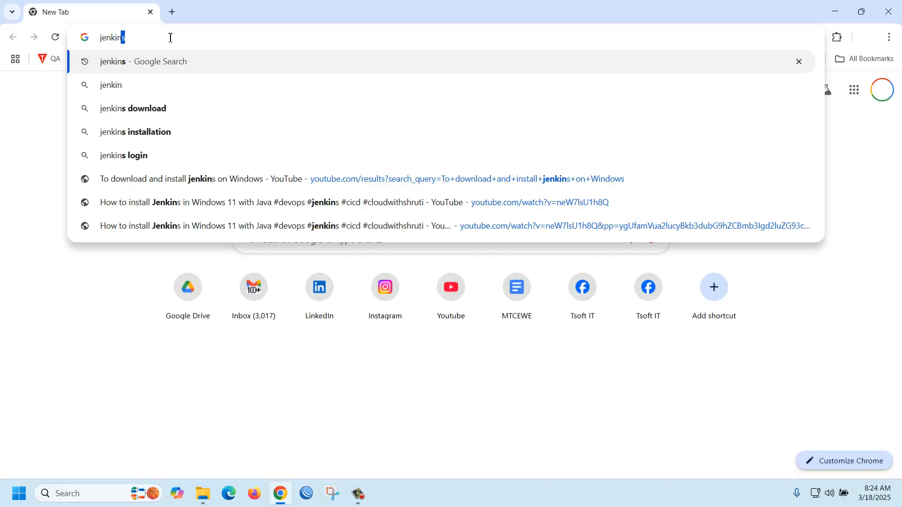
key(Down)
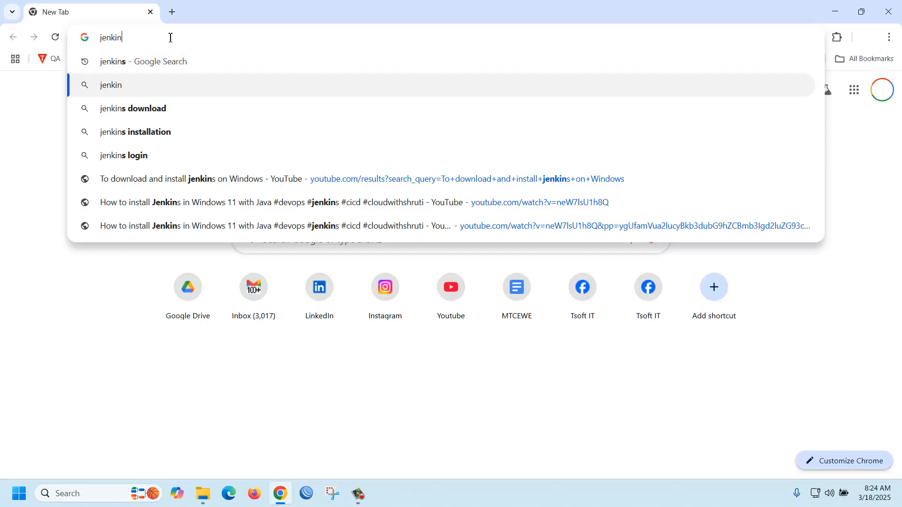
key(Down)
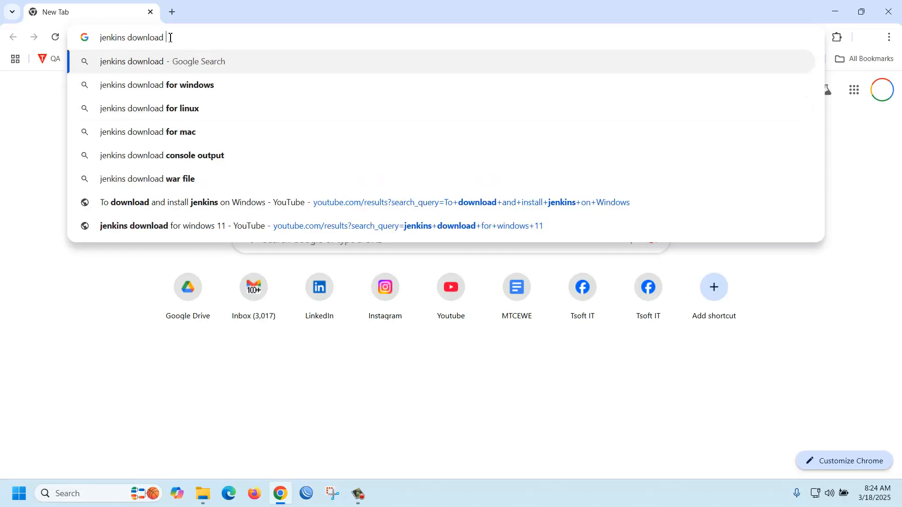
key(Down)
key(Return)
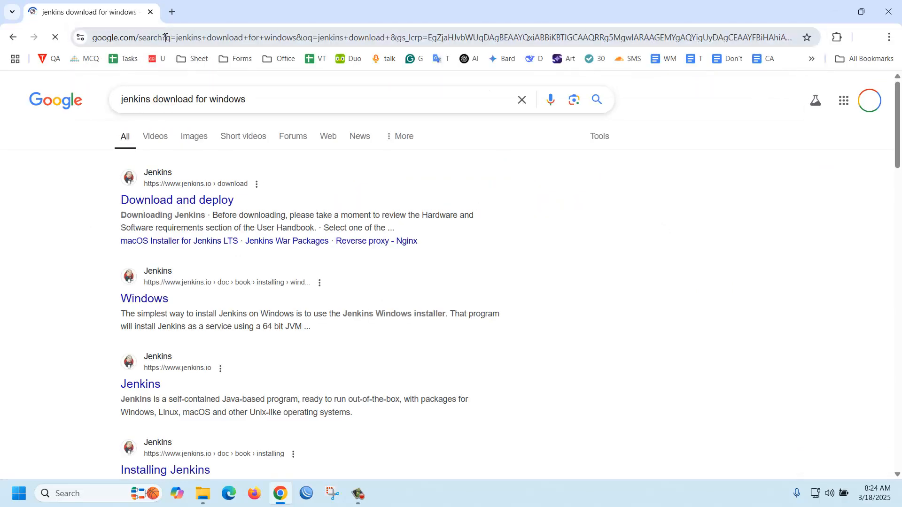
Step: From the official Jenkins download page, download the Jenkins 2.492.2 LTS installer for Windows and keep the unverified jenkins.msi file
click(192, 200)
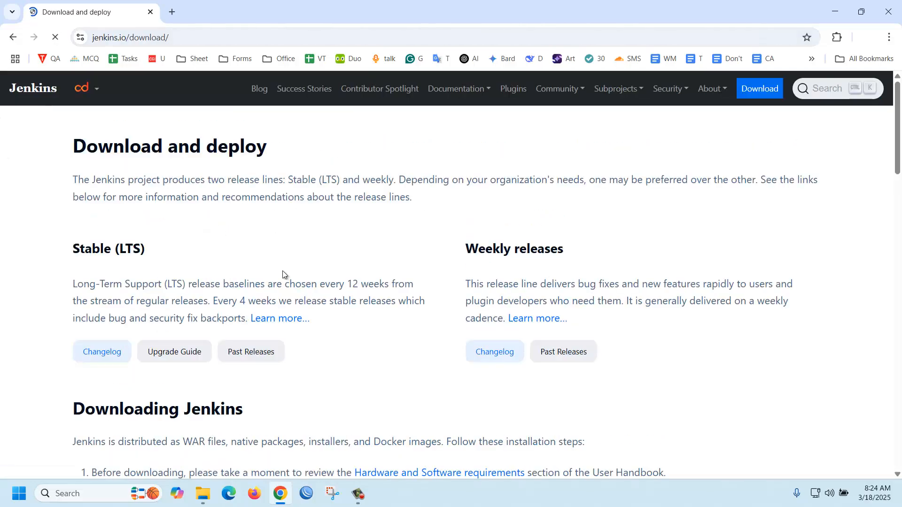
scroll(284, 272, down, 1)
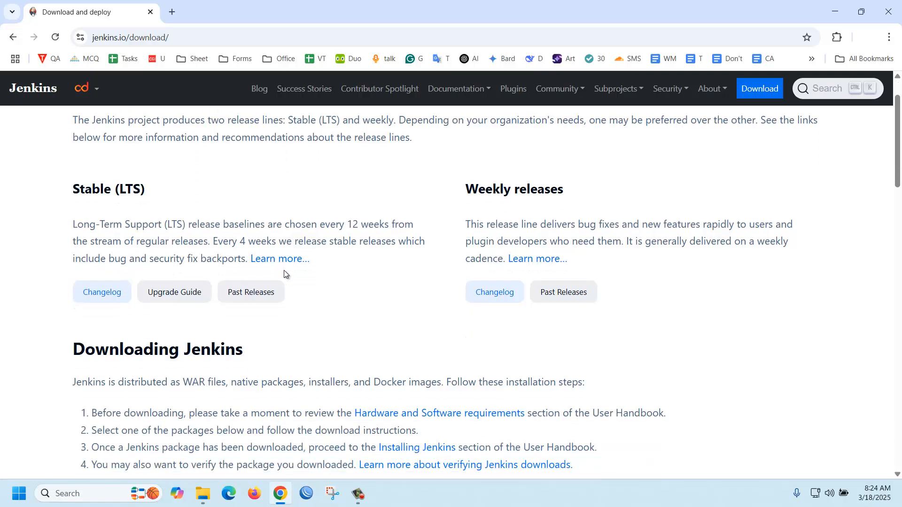
scroll(284, 273, down, 4)
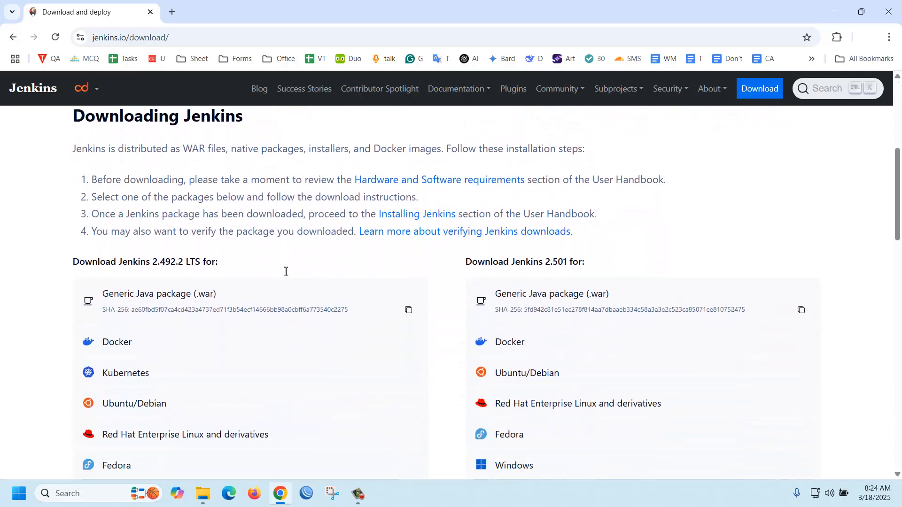
scroll(285, 273, down, 1)
scroll(136, 385, down, 1)
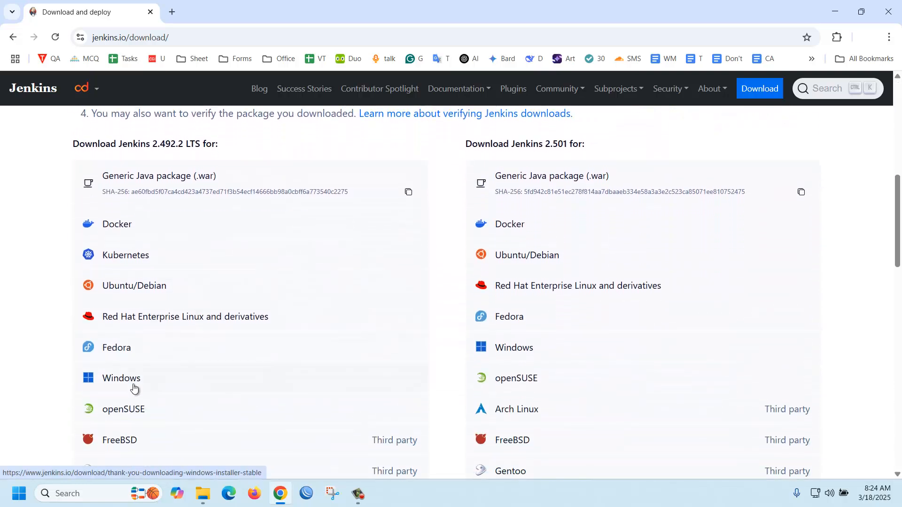
click(136, 384)
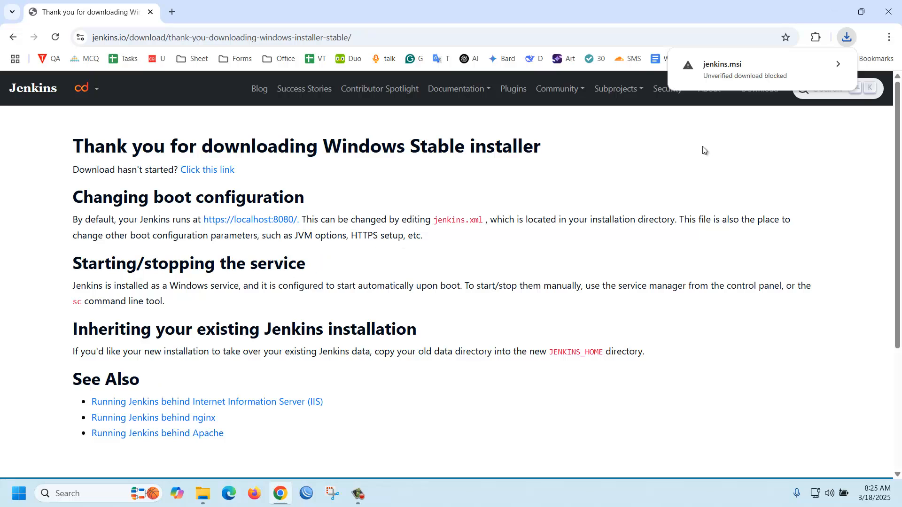
click(720, 71)
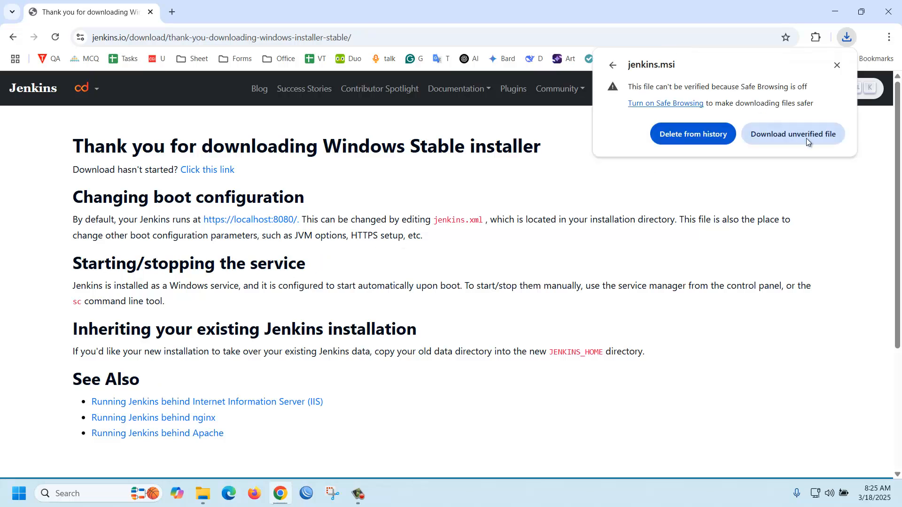
click(797, 134)
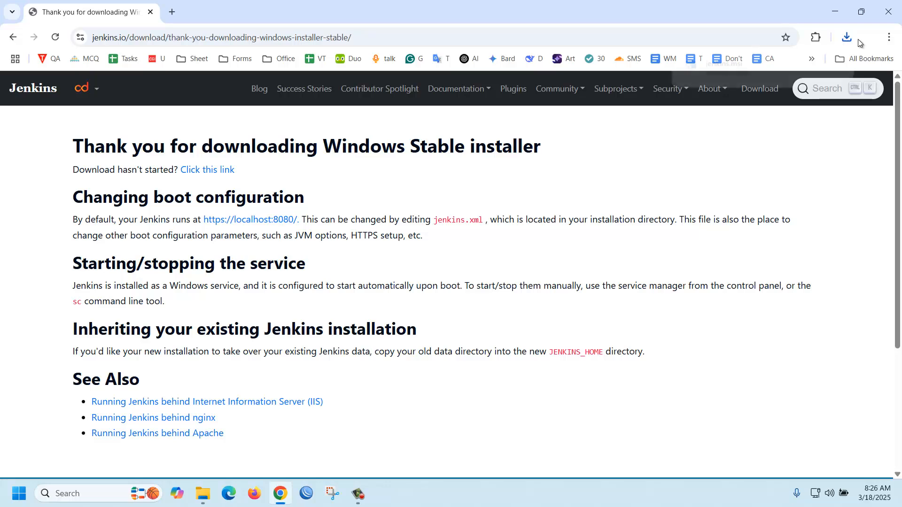
Step: Launch the downloaded jenkins.msi, minimise the browser, and accept the default destination folder C:\Program Files\Jenkins\
click(730, 69)
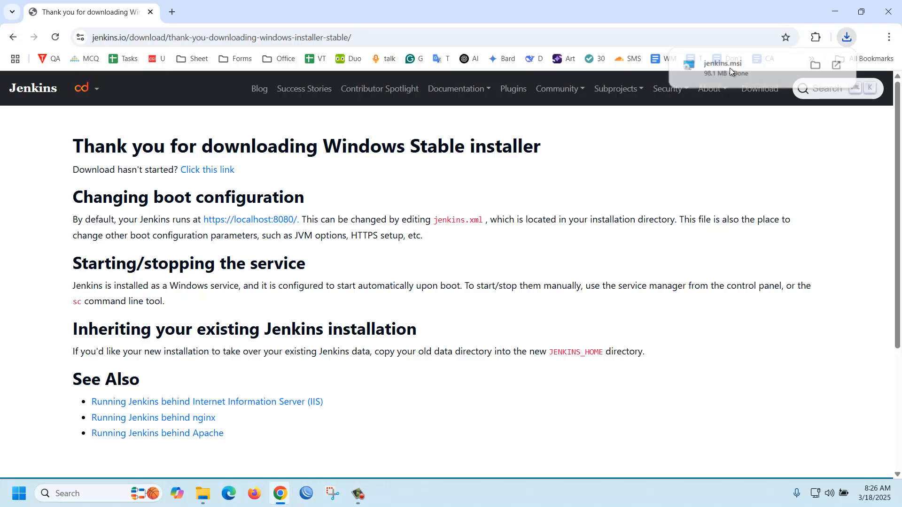
click(838, 13)
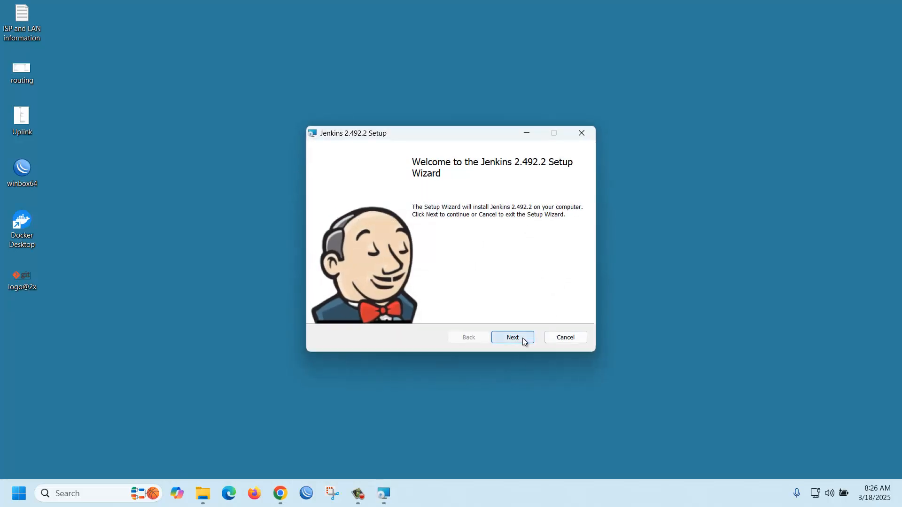
click(522, 337)
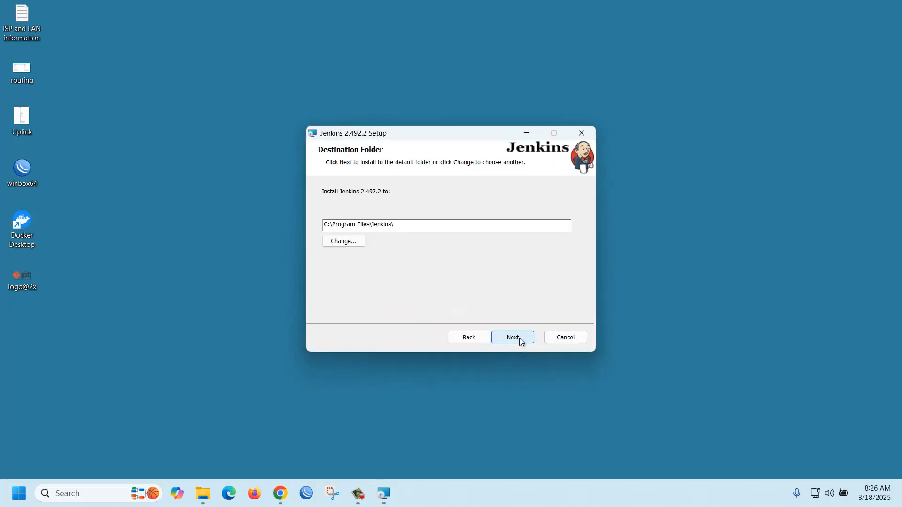
click(519, 337)
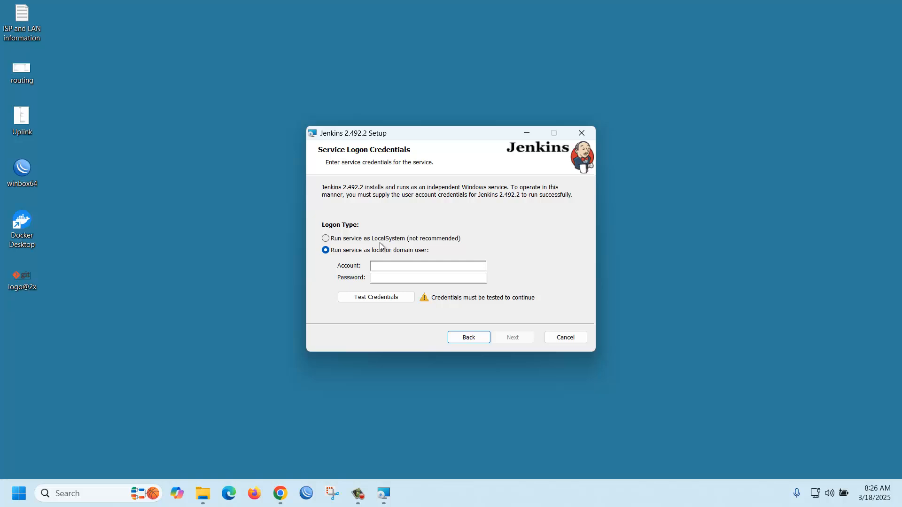
Step: Set the Jenkins service to run as LocalSystem, then test and accept port 8080
click(329, 240)
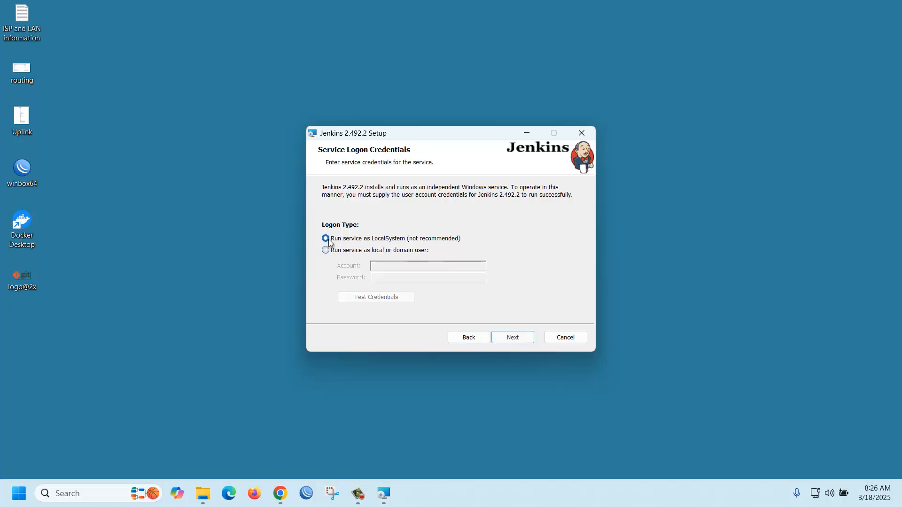
click(515, 339)
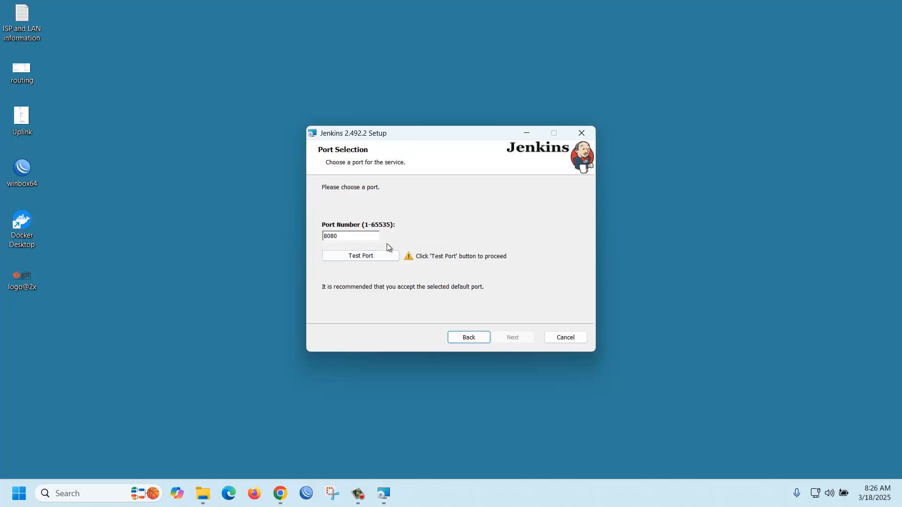
click(361, 258)
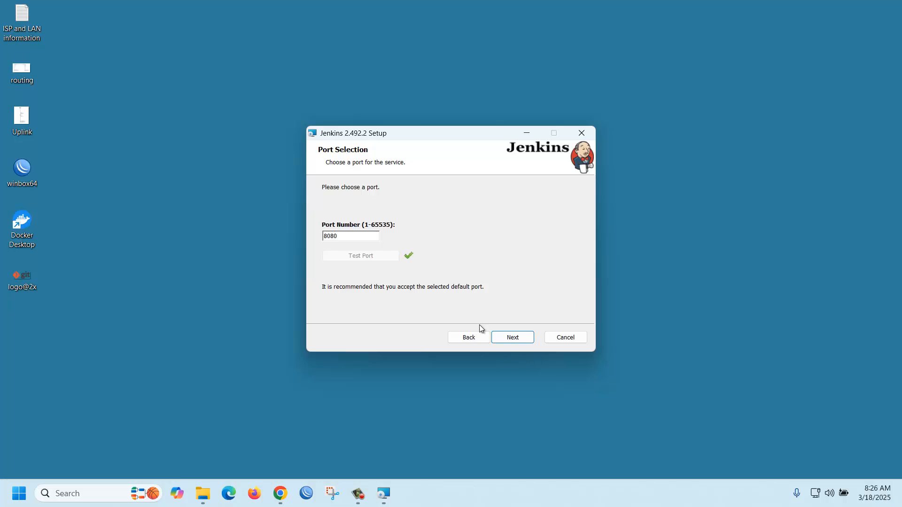
click(512, 338)
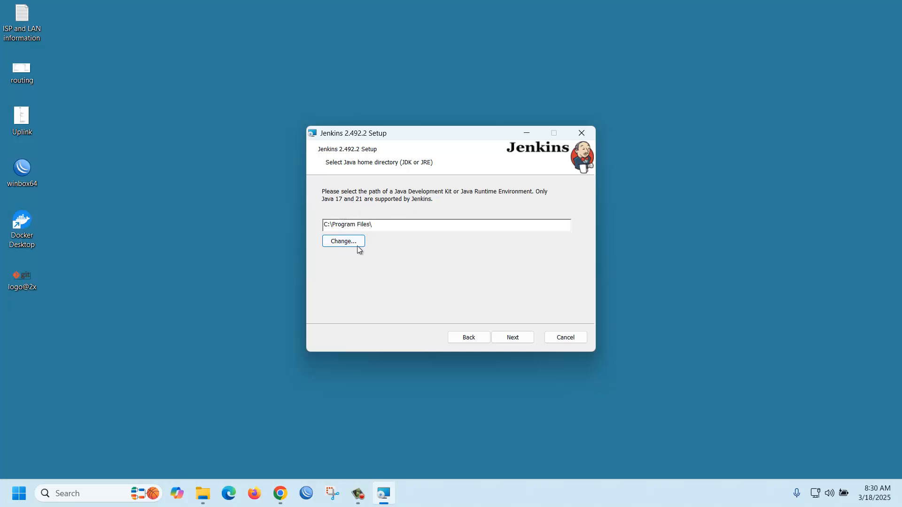
Step: Set the Java home directory to C:\Program Files\Java\jdk-17\ in the Jenkins setup
click(344, 242)
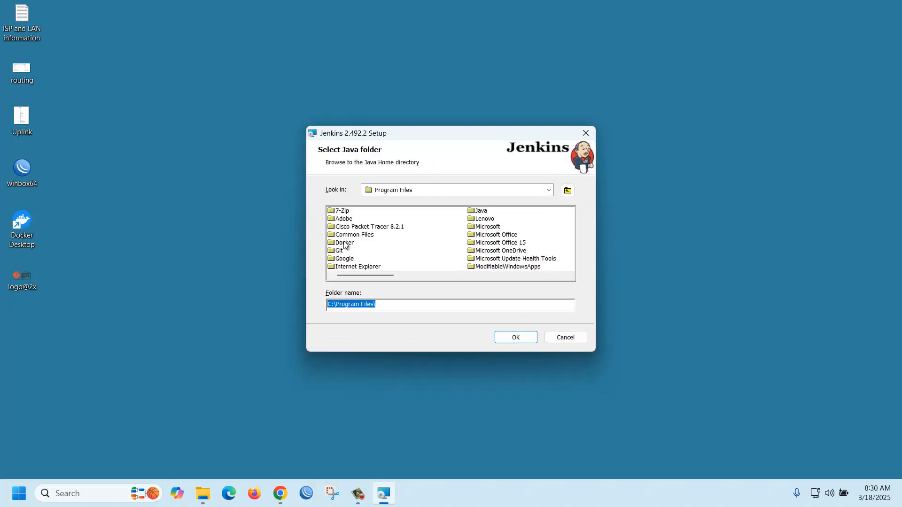
double_click(480, 211)
click(350, 211)
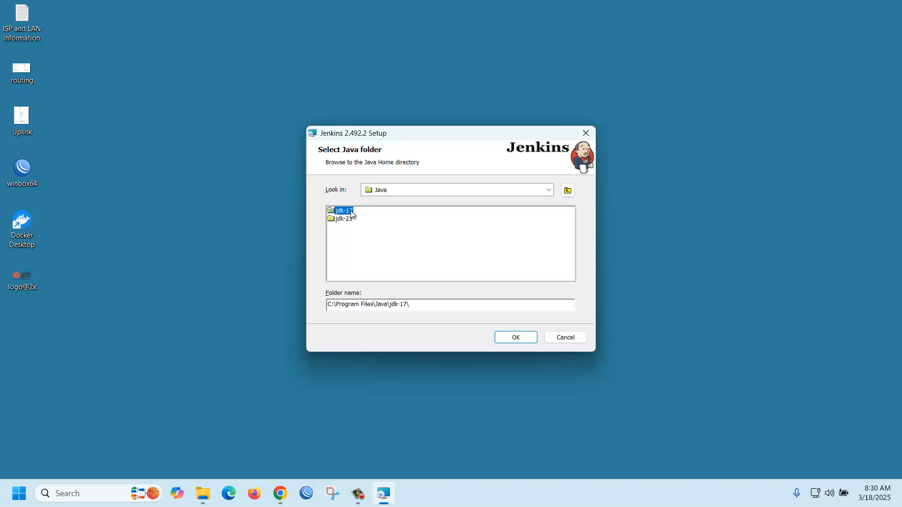
click(517, 338)
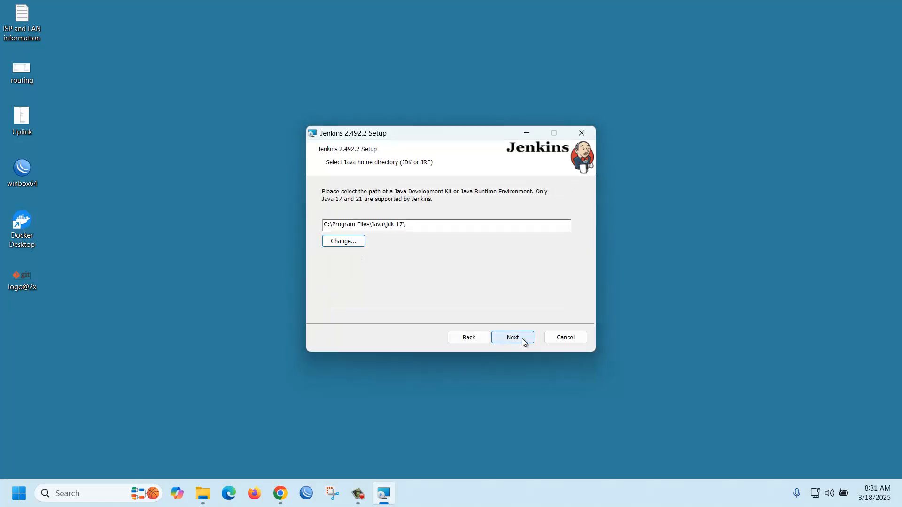
click(523, 338)
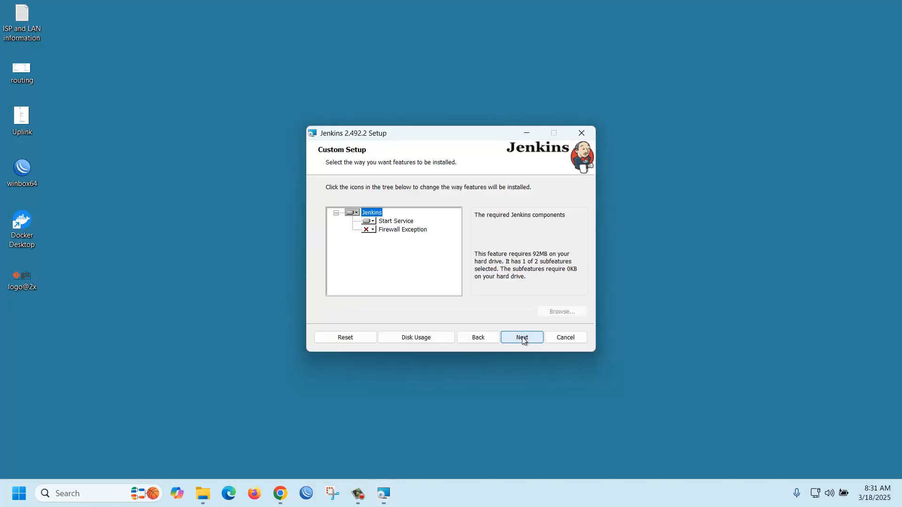
Step: Install Jenkins with the default feature selection and finish the setup wizard
click(523, 339)
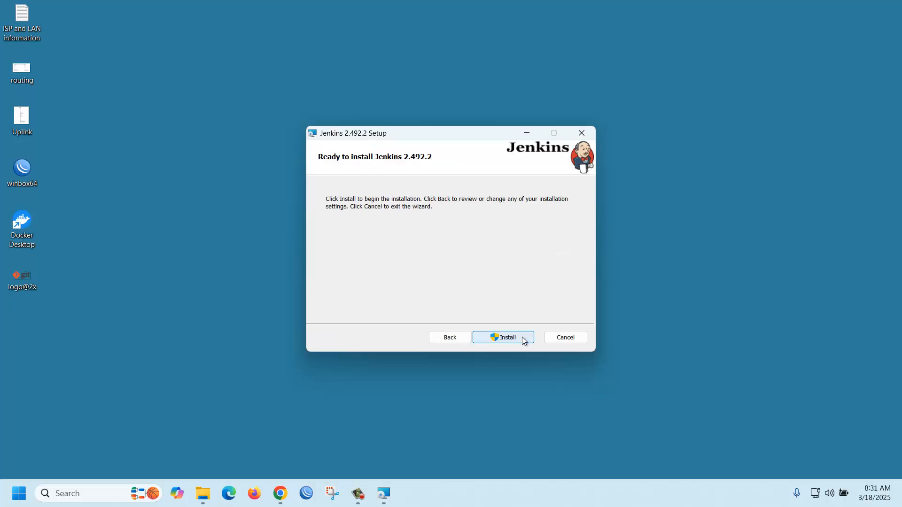
click(523, 337)
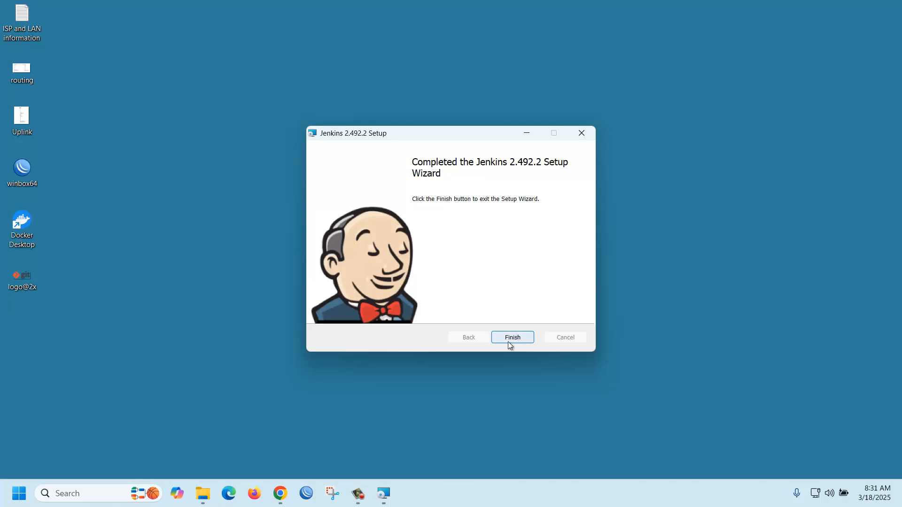
click(509, 340)
Step: Return to Chrome, open the local Jenkins page at localhost:8080, and copy the file path of the initial administrator password
click(280, 493)
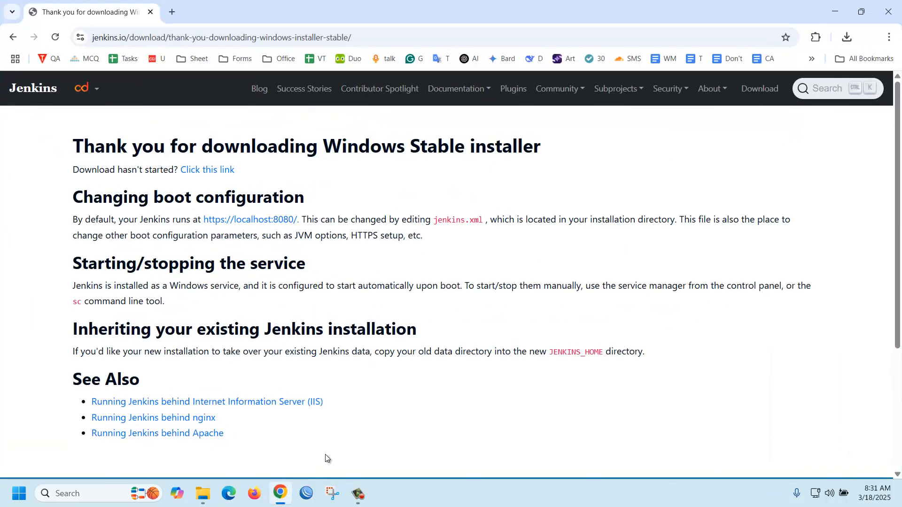
click(251, 224)
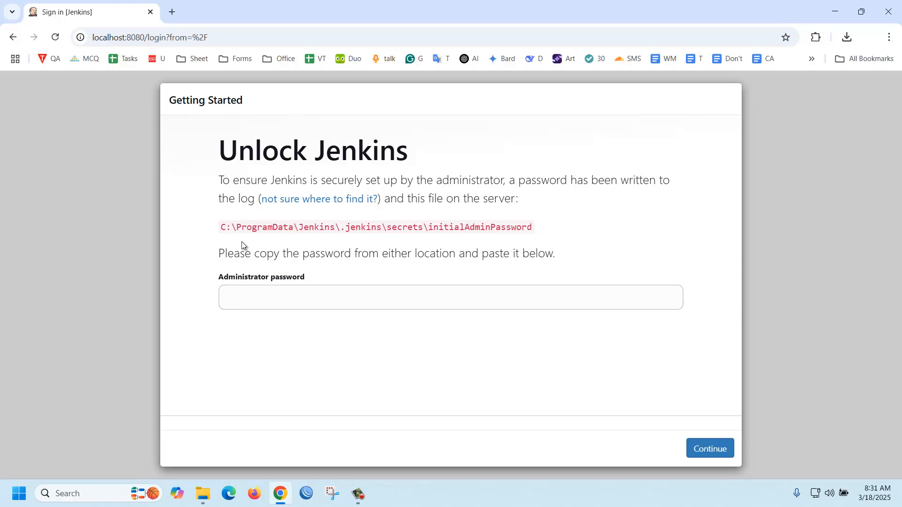
drag(221, 228, 527, 232)
right_click(527, 232)
click(542, 244)
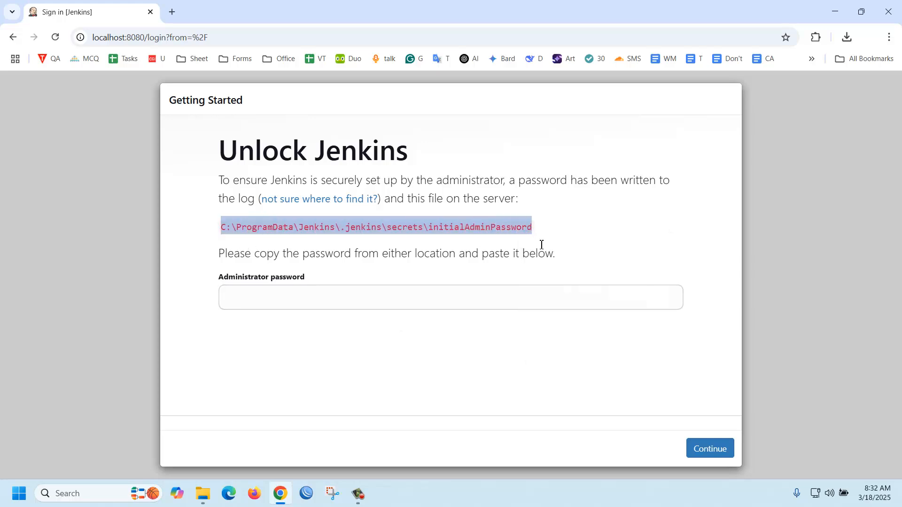
Step: Open File Explorer and go to the folder C:\ProgramData\Jenkins\.jenkins\secrets
mouse_move(208, 489)
click(241, 394)
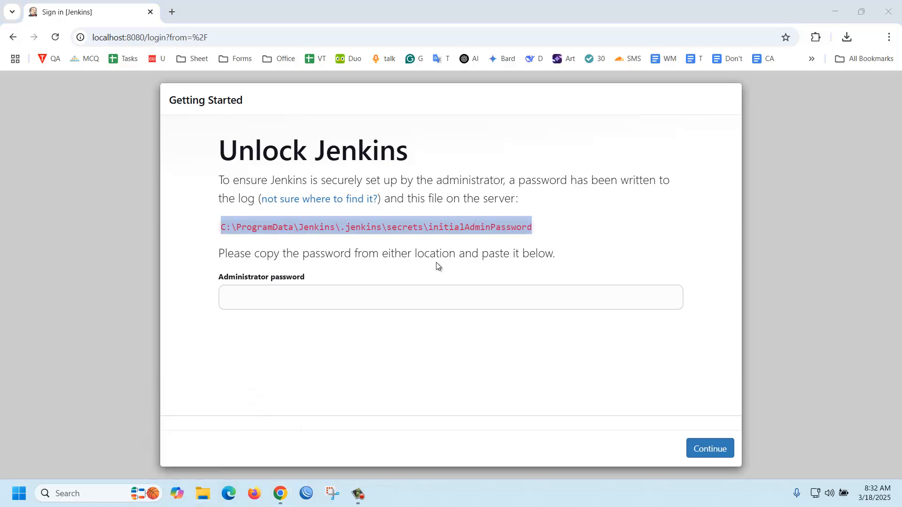
click(203, 493)
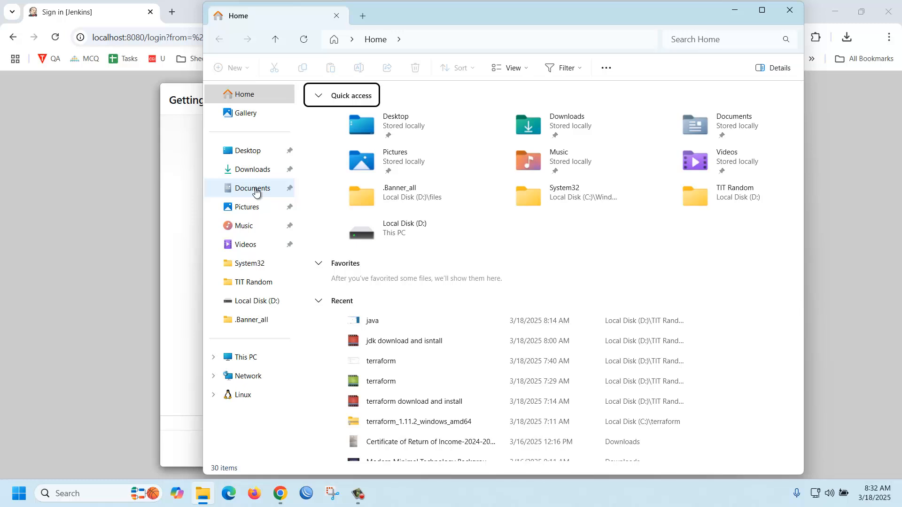
click(447, 41)
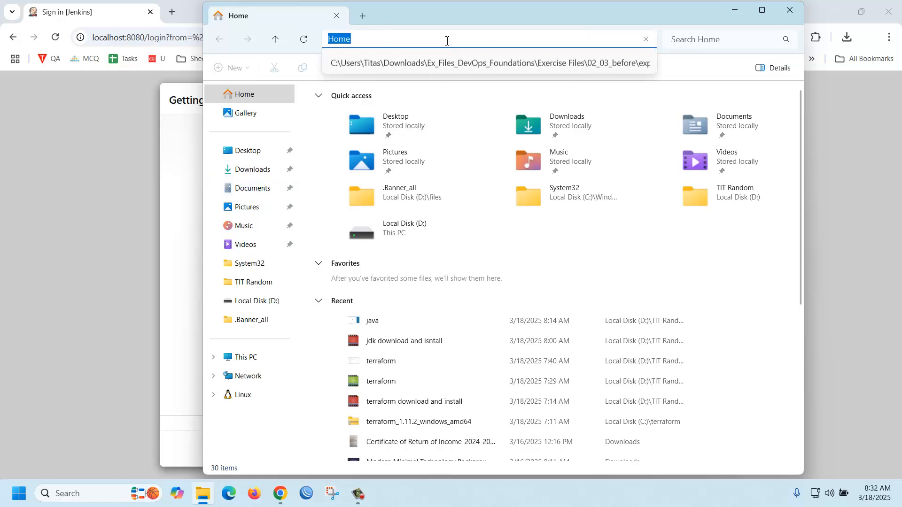
key(ctrl+v)
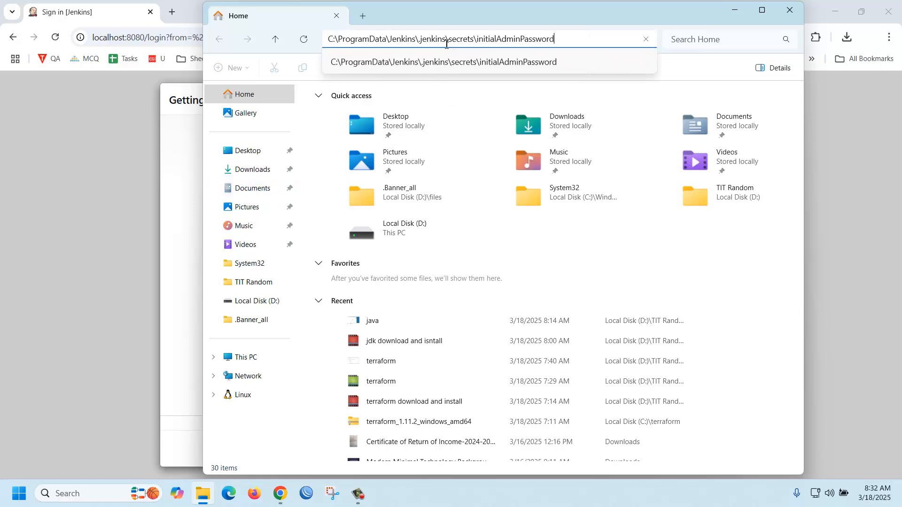
key(BackSpace)
key(BackSpace)
key(BackSpace)
key(BackSpace)
key(BackSpace)
key(BackSpace)
key(BackSpace)
key(BackSpace)
key(BackSpace)
key(BackSpace)
key(BackSpace)
key(BackSpace)
key(BackSpace)
key(BackSpace)
key(BackSpace)
key(BackSpace)
key(BackSpace)
key(BackSpace)
key(BackSpace)
key(BackSpace)
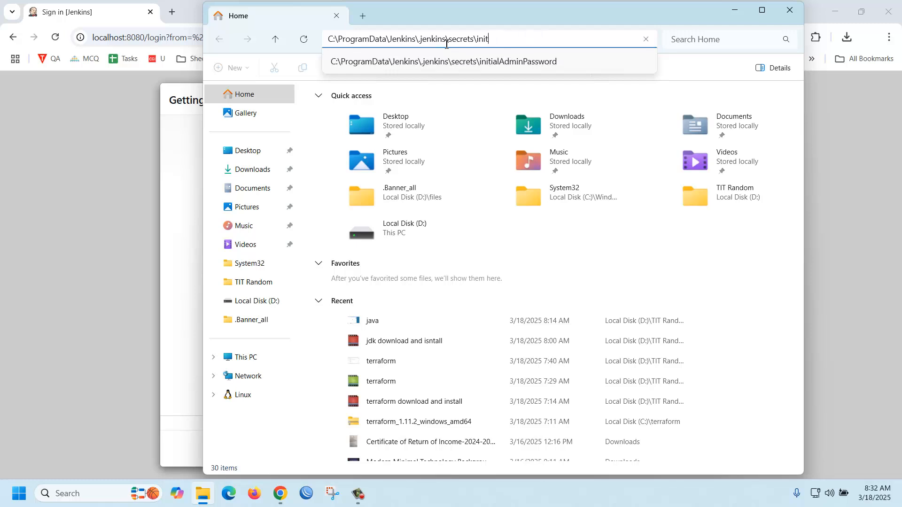
key(Return)
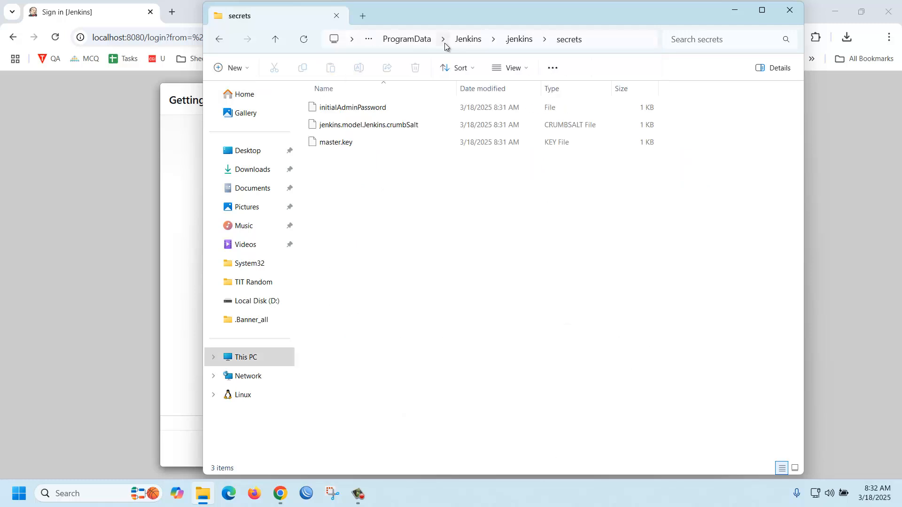
Step: Open the initialAdminPassword file in Notepad and copy the administrator password from it
click(341, 109)
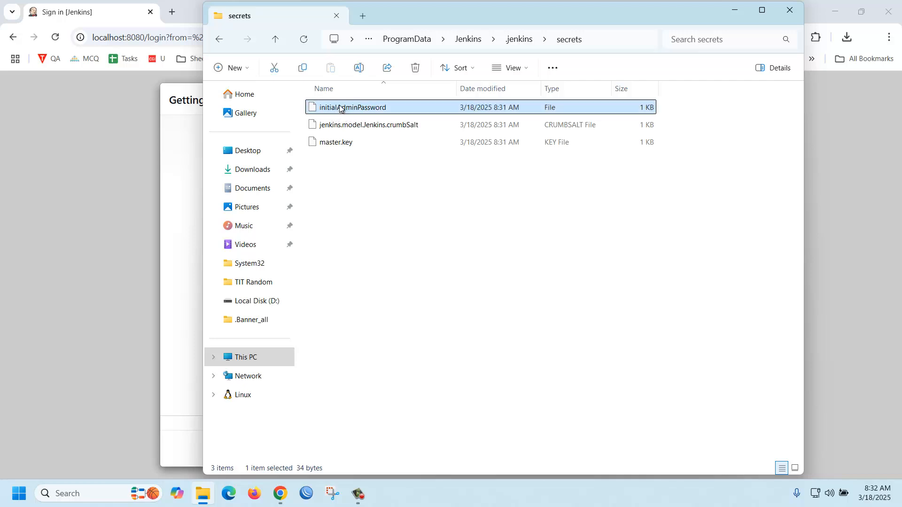
right_click(341, 109)
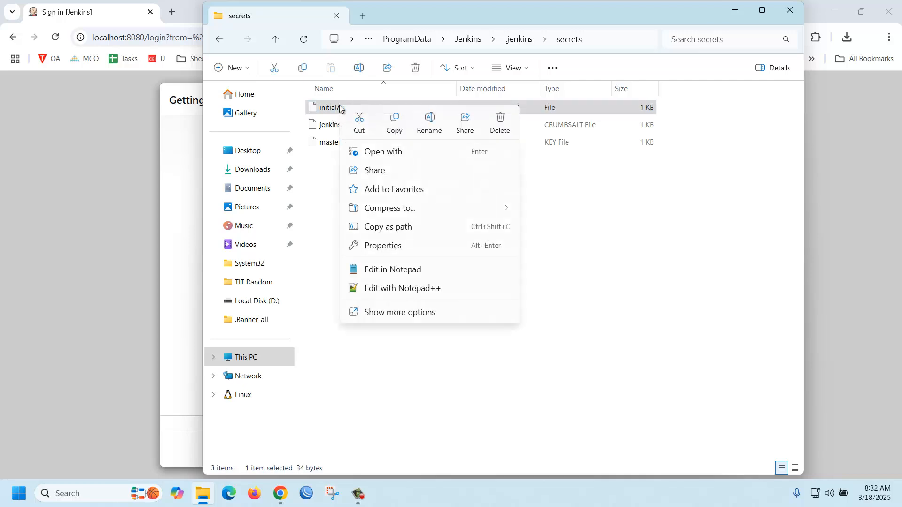
click(409, 271)
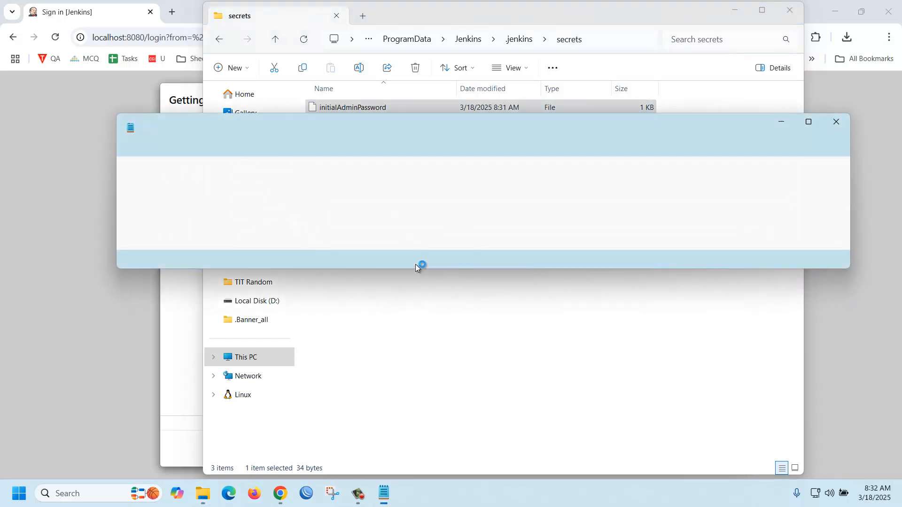
drag(281, 174, 121, 175)
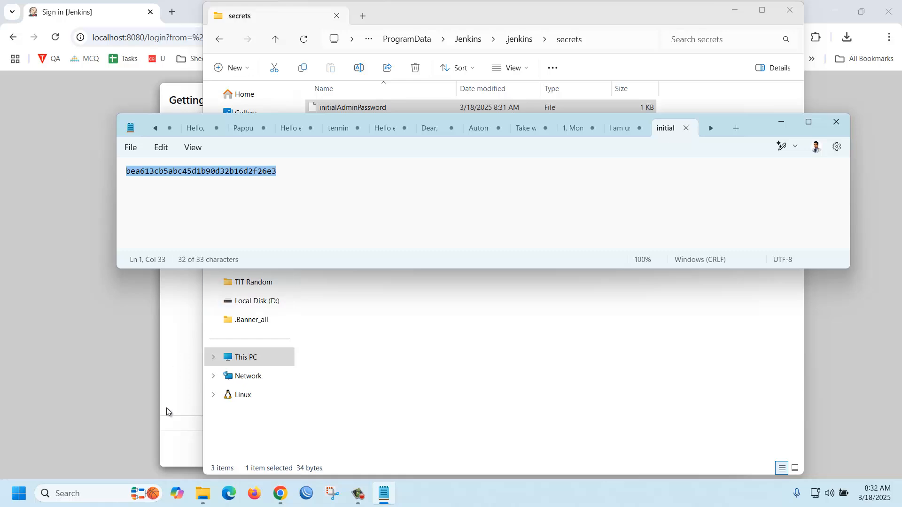
Step: Return to Chrome, unlock Jenkins with the copied administrator password without saving it in the browser, and install the suggested plugins
click(281, 493)
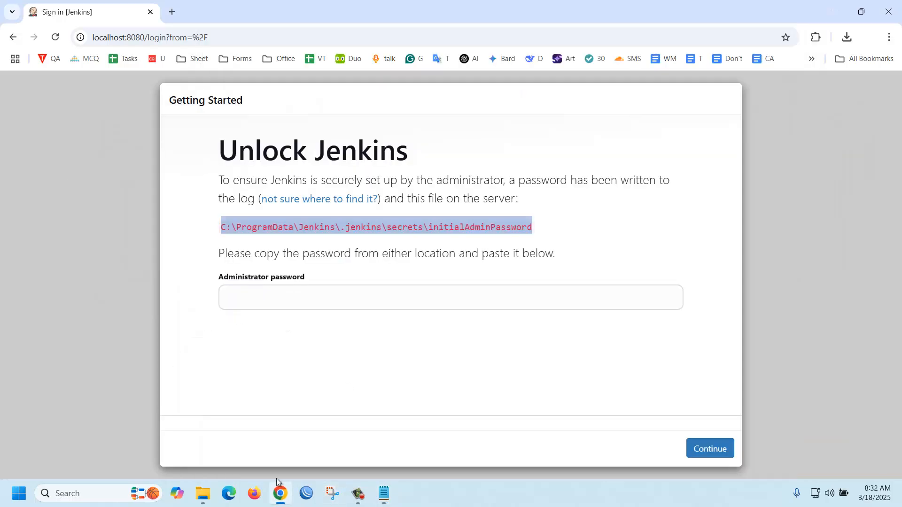
click(260, 301)
key(ctrl+v)
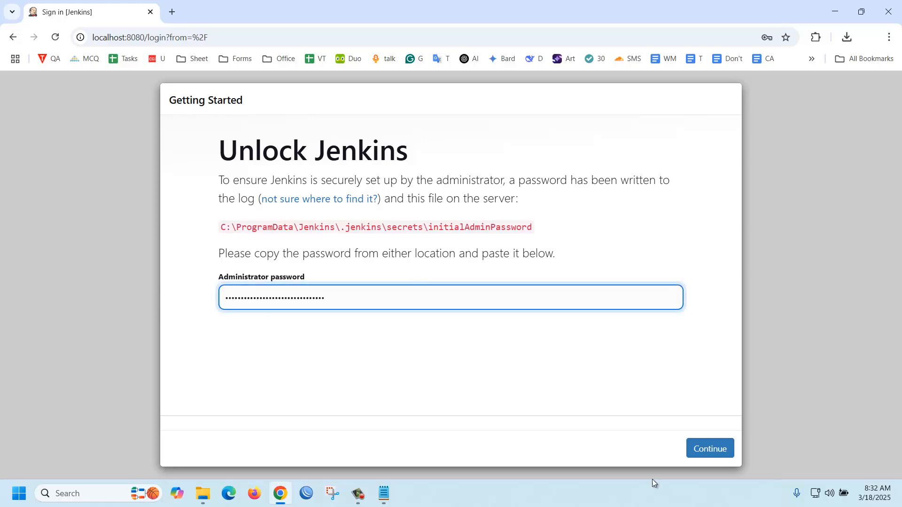
click(702, 452)
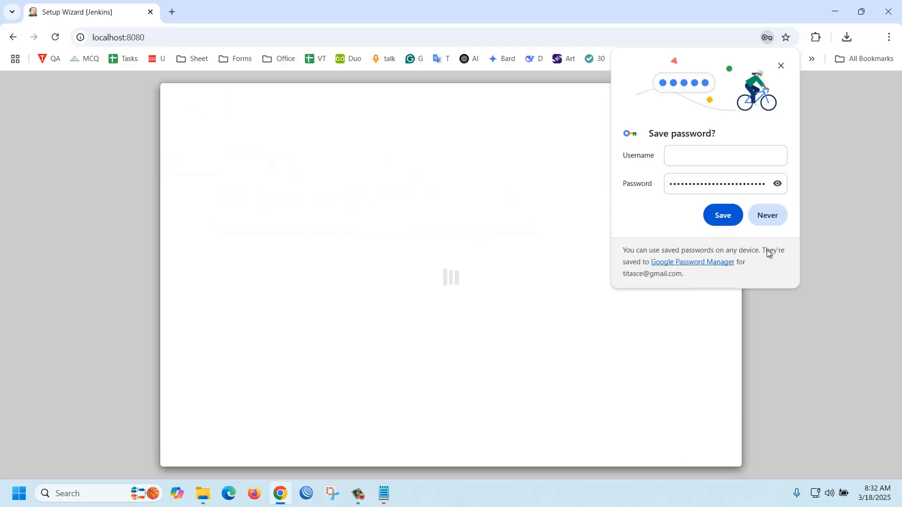
click(782, 65)
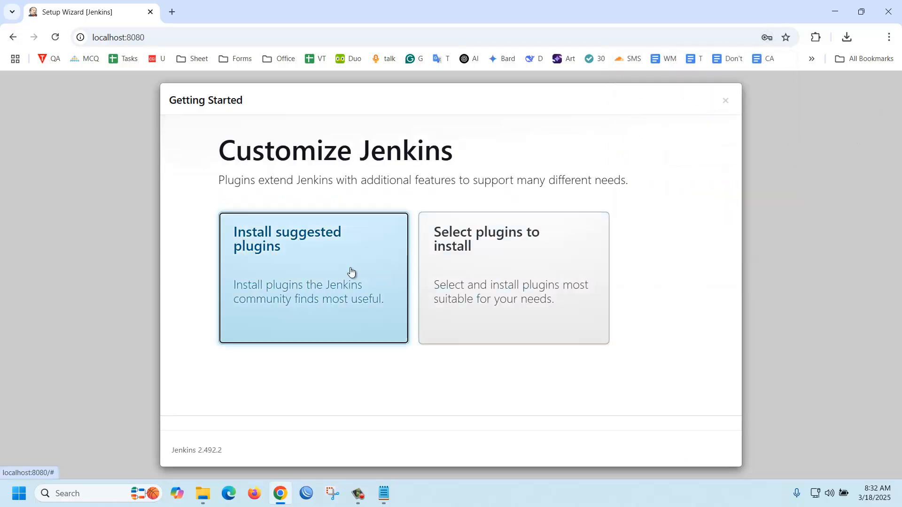
click(279, 290)
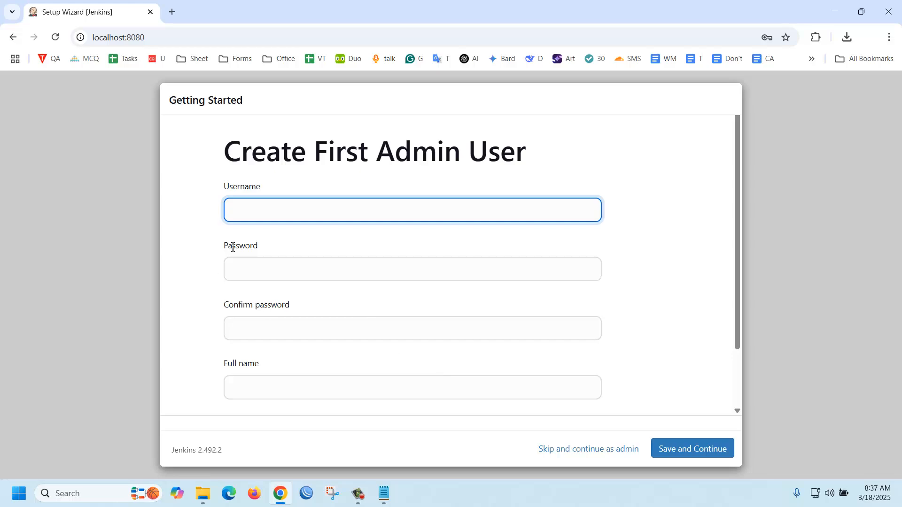
Step: Enter the username for the first admin user, and fill in and confirm the account password
text(titas)
key(Tab)
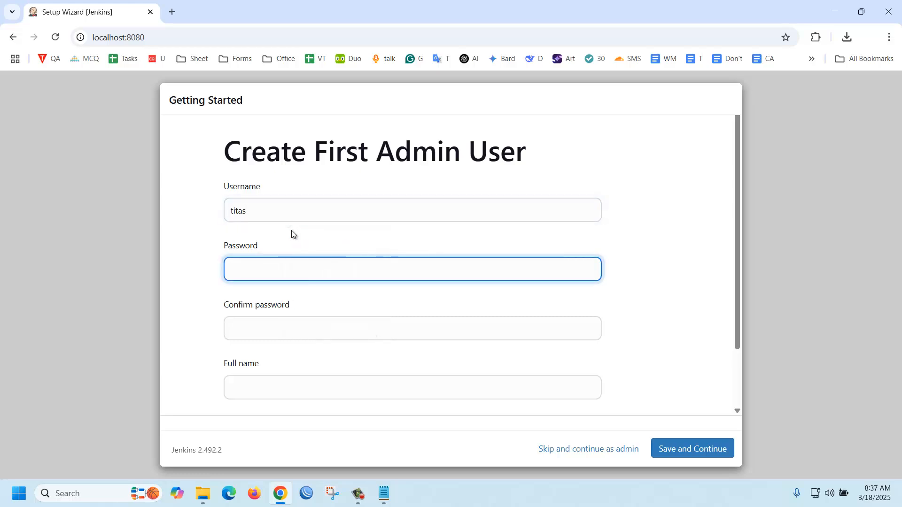
text(•••••••••)
key(Tab)
text(•••••)
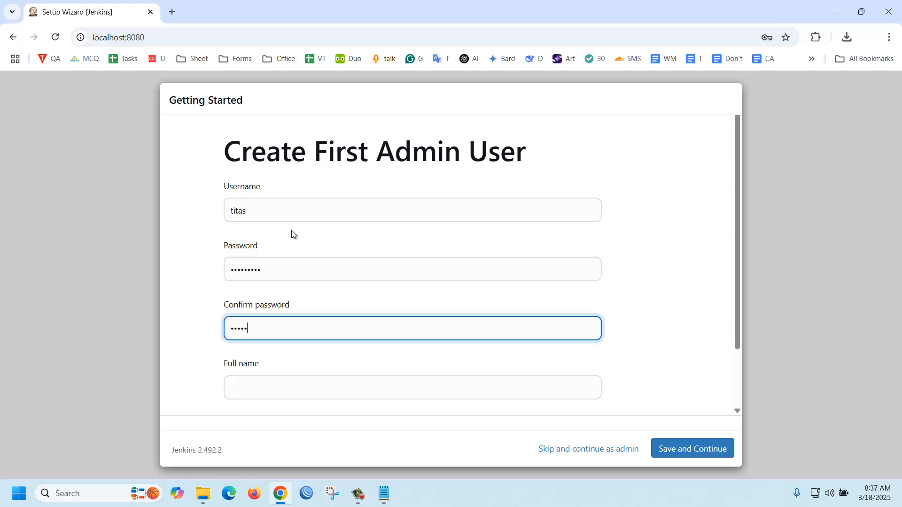
text(••••)
key(Tab)
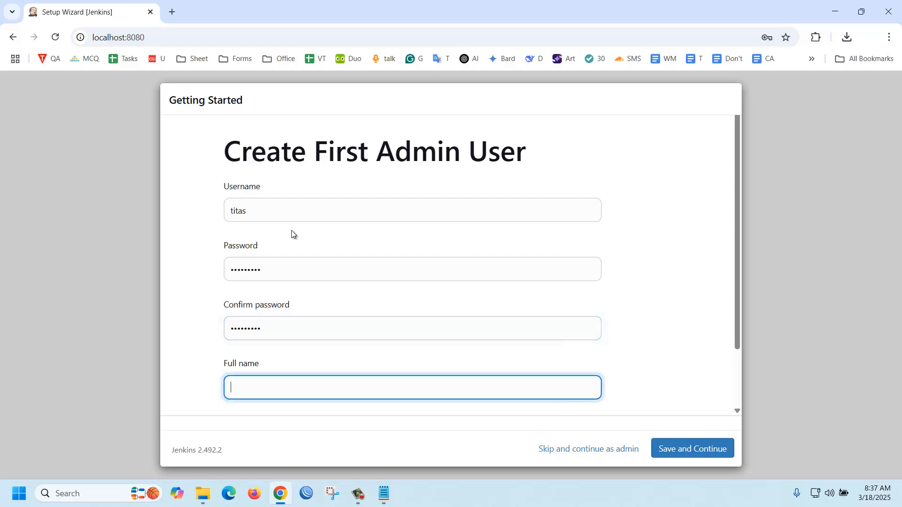
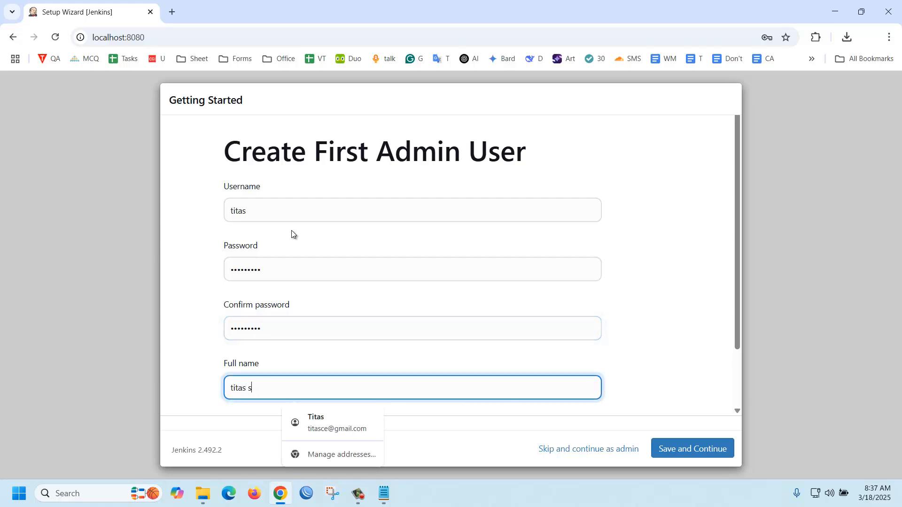
Step: Fill in the admin user's full name and e-mail address, then save the account without storing its password in the browser
key(Tab)
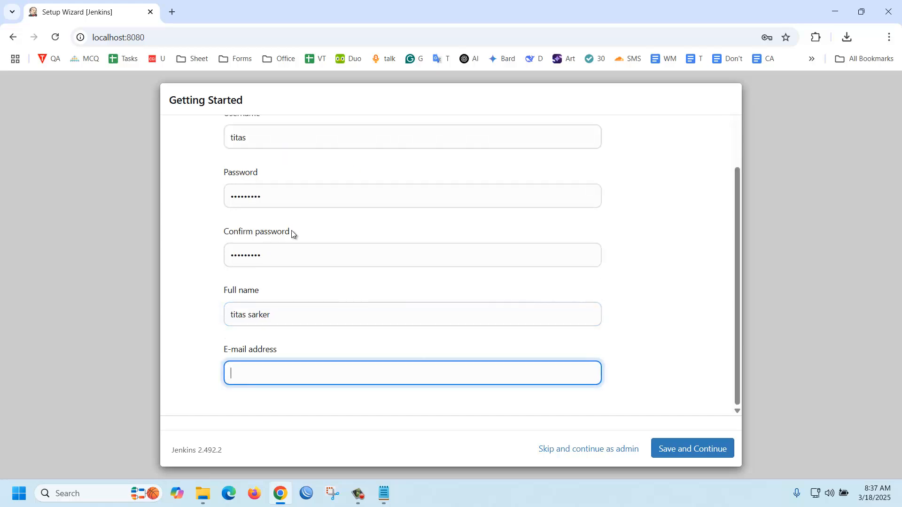
text(titas)
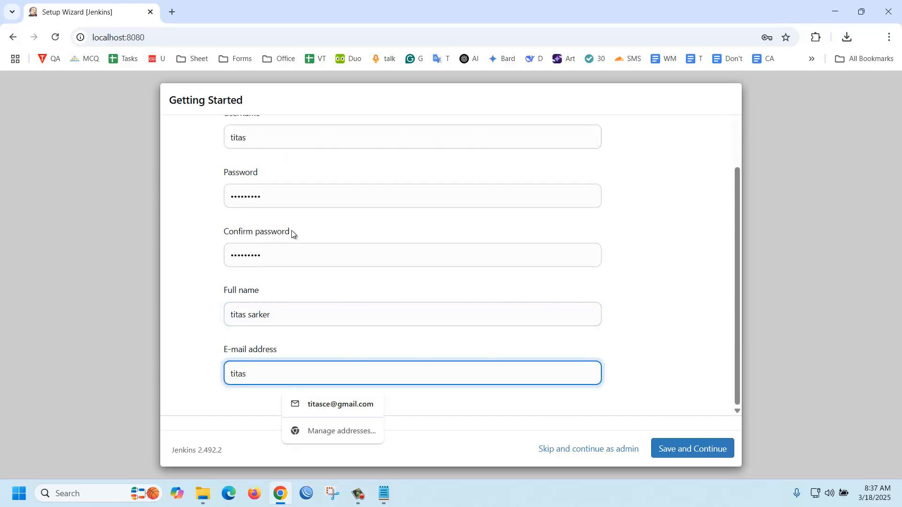
text(@test)
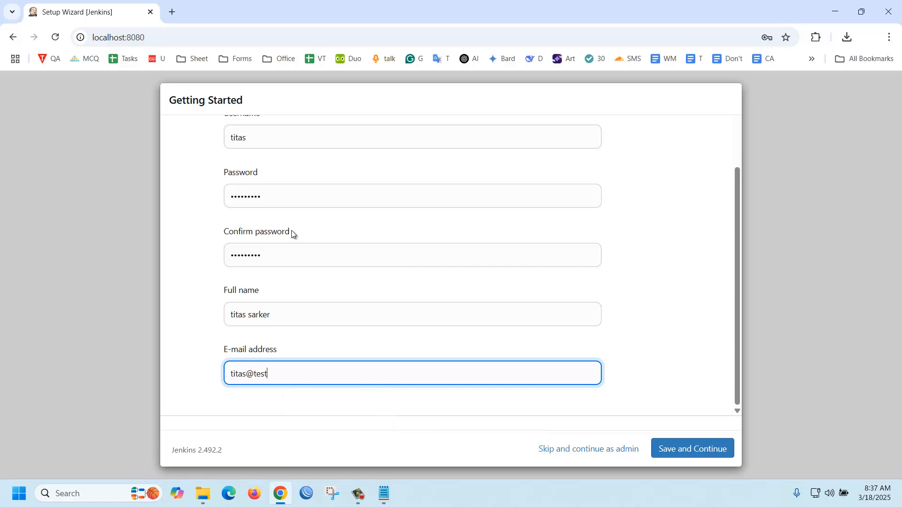
text(.com)
click(706, 450)
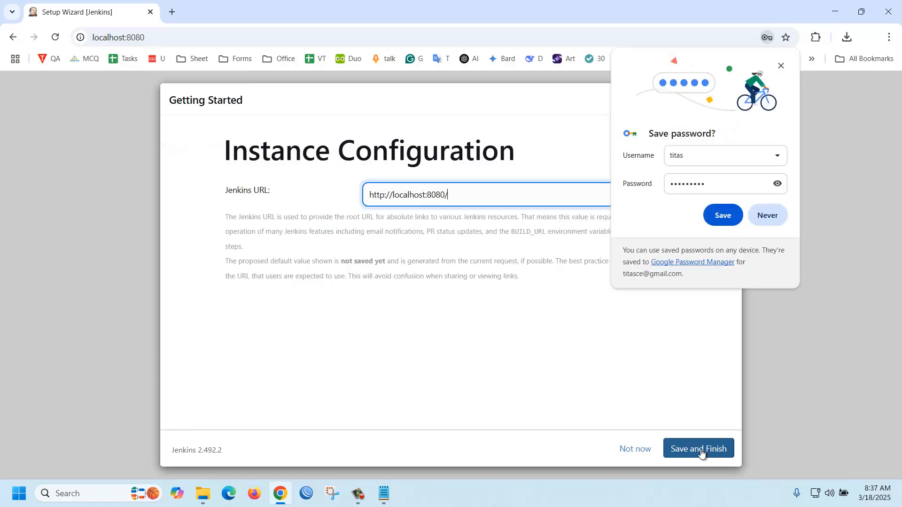
click(781, 66)
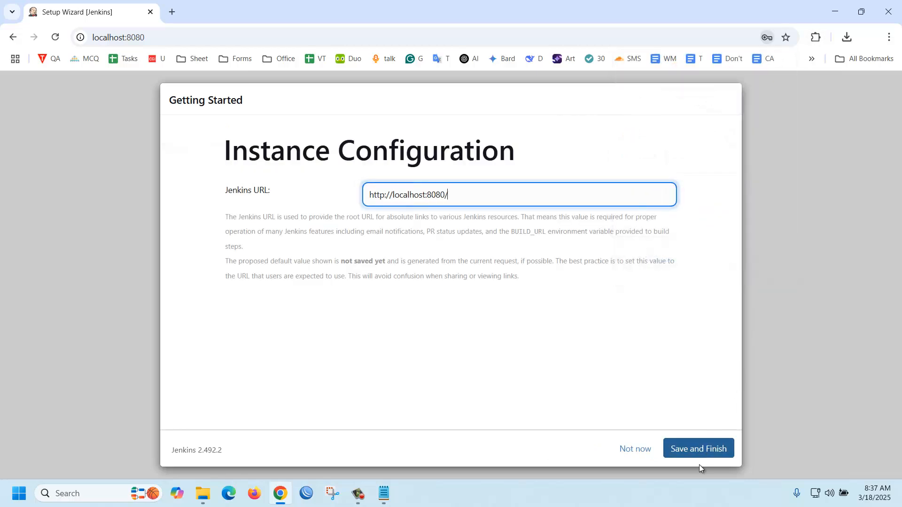